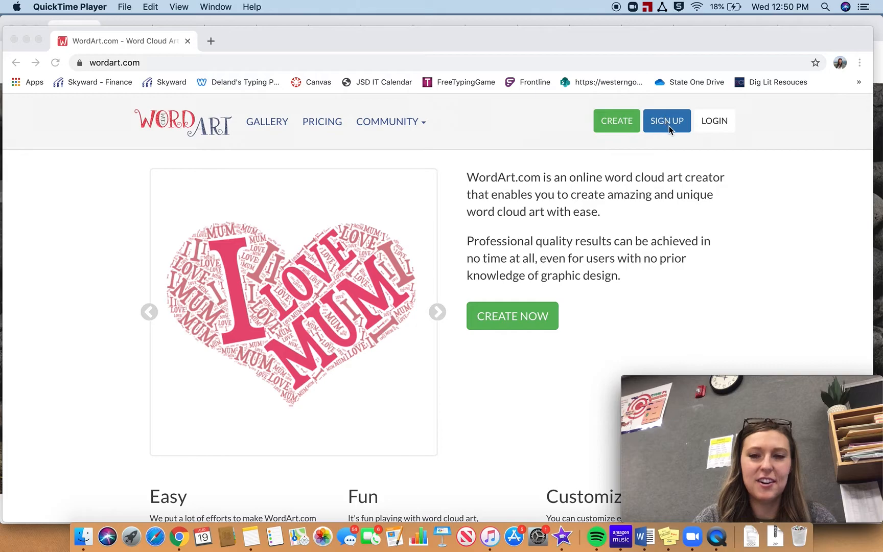
# Step: Sign up for WordArt.com with the Google account and create a new word art
pyautogui.click(669, 127)
pyautogui.click(670, 126)
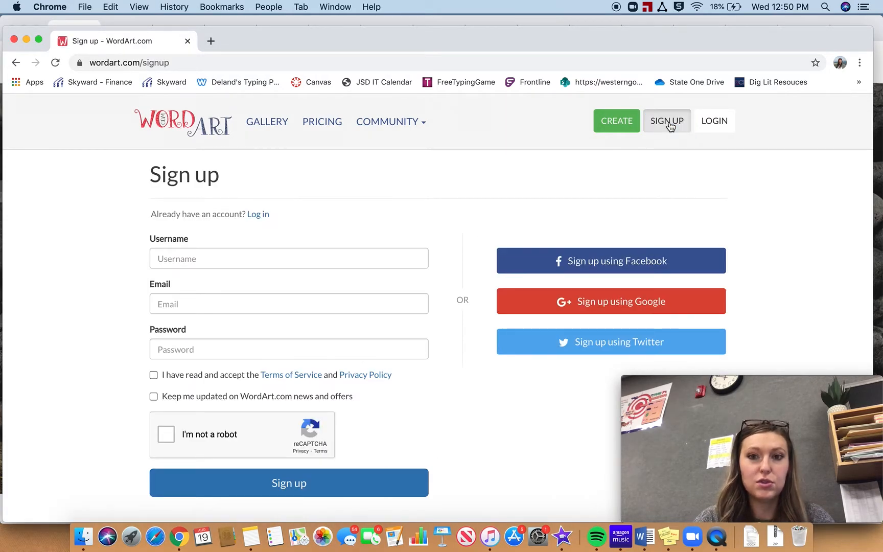
pyautogui.click(598, 302)
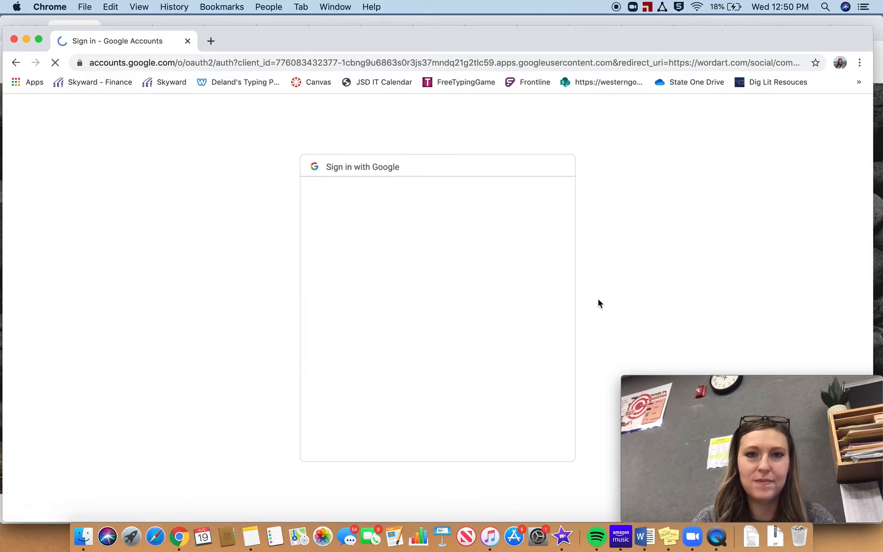
pyautogui.click(475, 275)
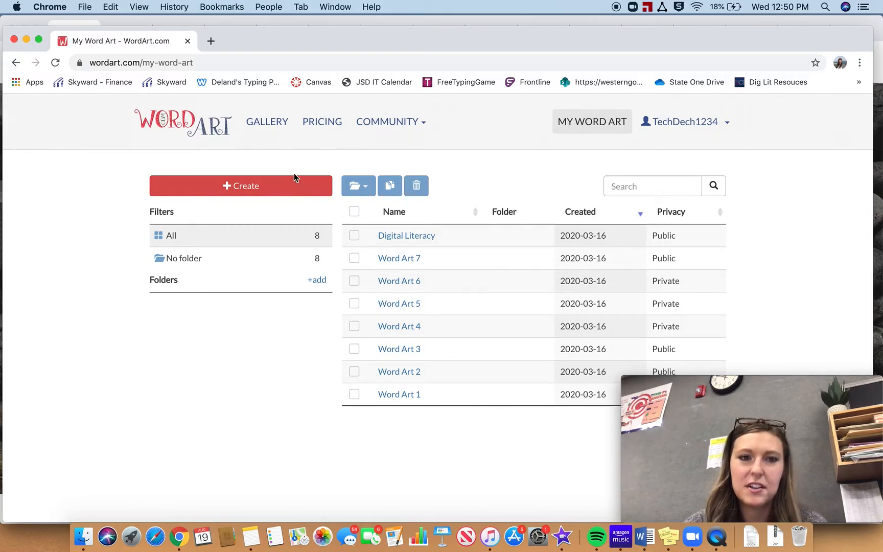
pyautogui.click(294, 191)
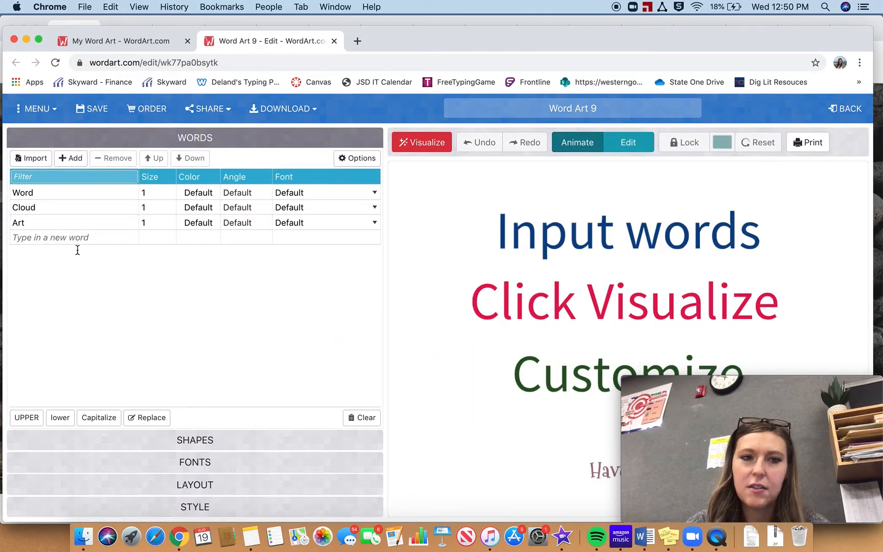
# Step: Replace the default words Word, Cloud and Art with the teacher's title and surname, Hiking and Boating
pyautogui.click(70, 192)
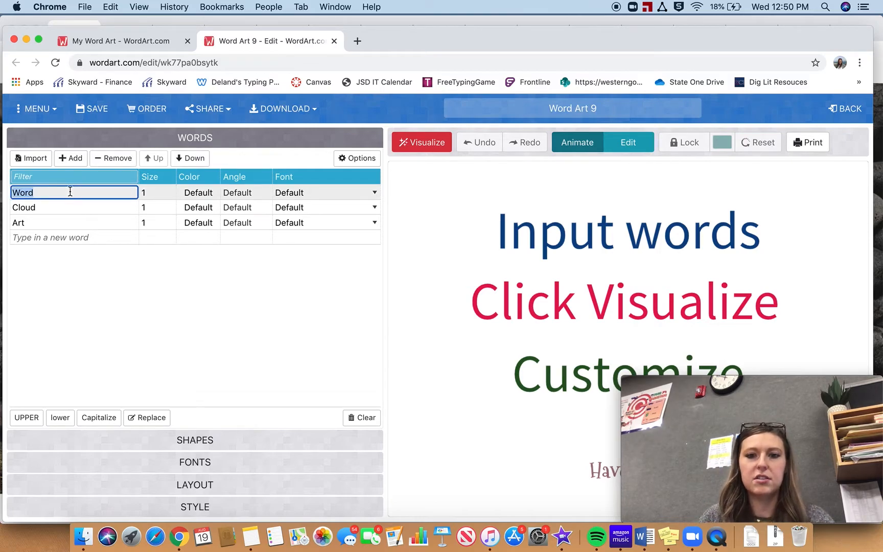
pyautogui.write('Mrs. Sanders')
pyautogui.press('Return')
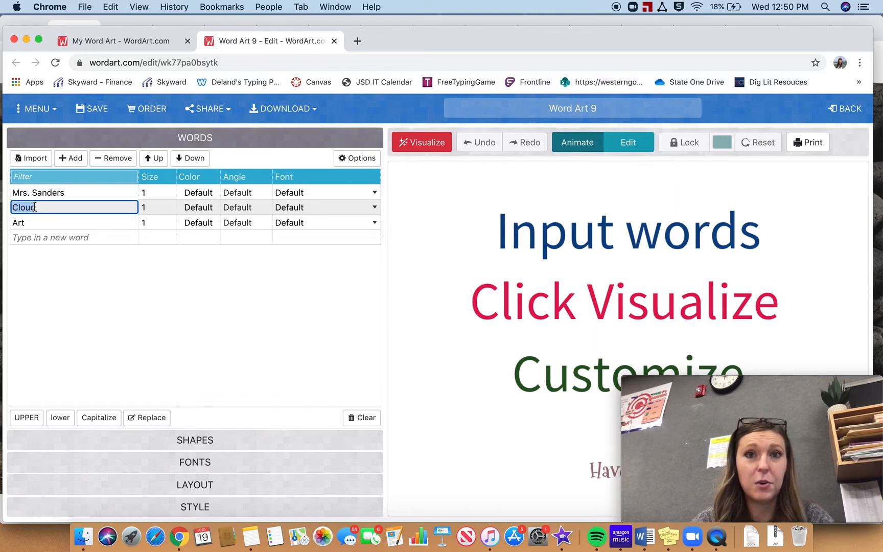
pyautogui.write('Hiking')
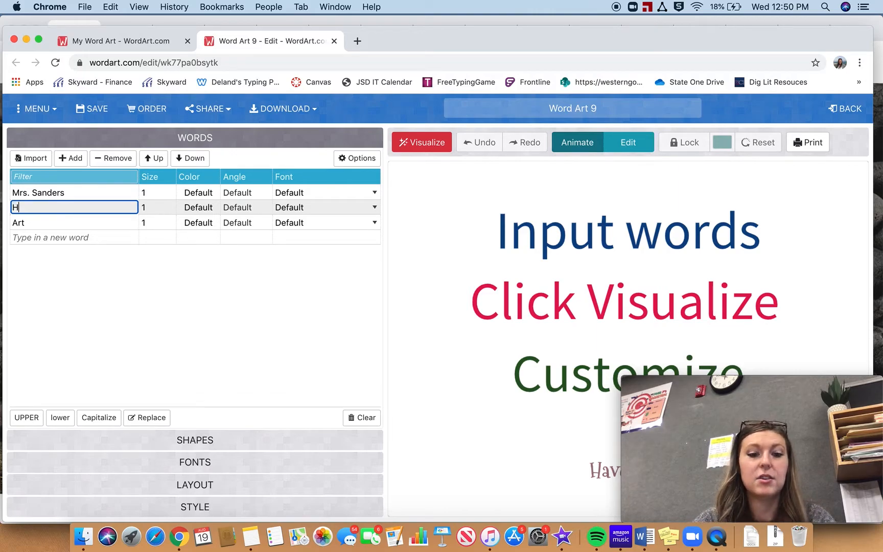
pyautogui.press('Return')
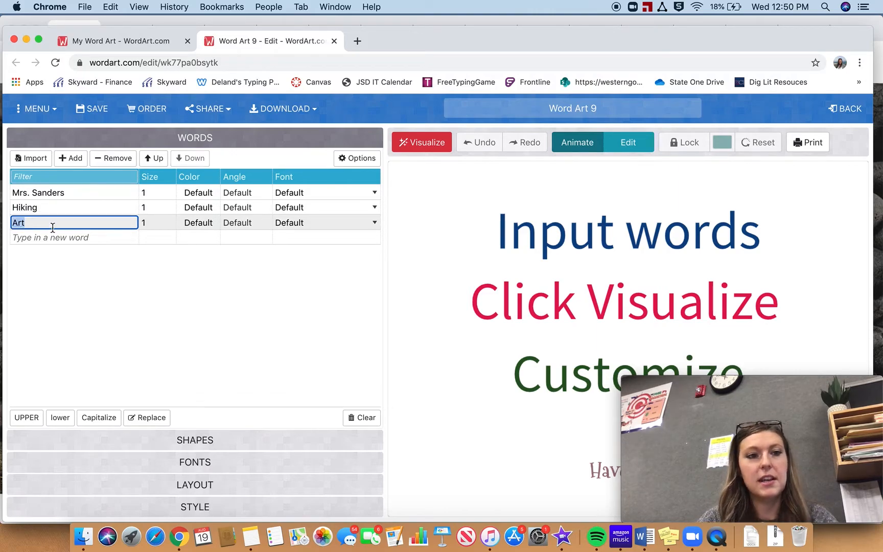
pyautogui.write('Boating')
pyautogui.press('Return')
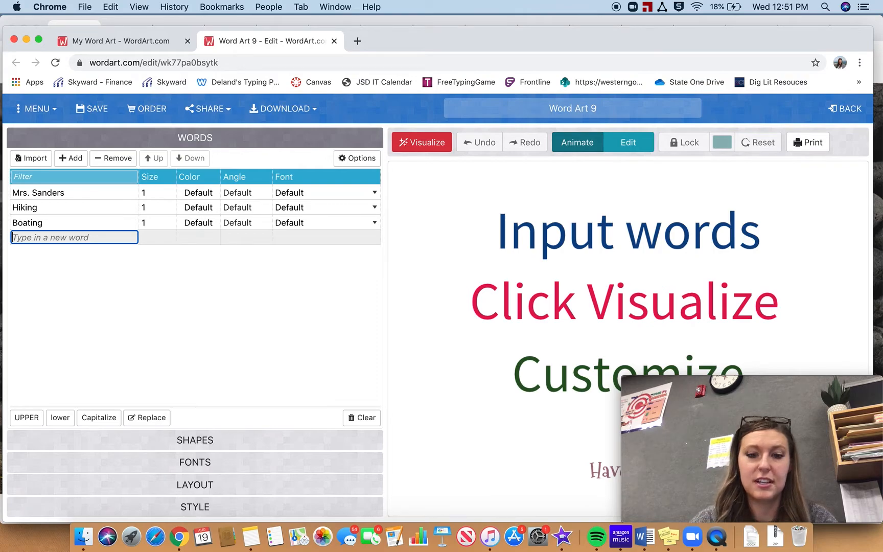
# Step: Add the words Outdoors, Cooking, Family and Friends to the list and visualize the word cloud
pyautogui.write('Outdoors')
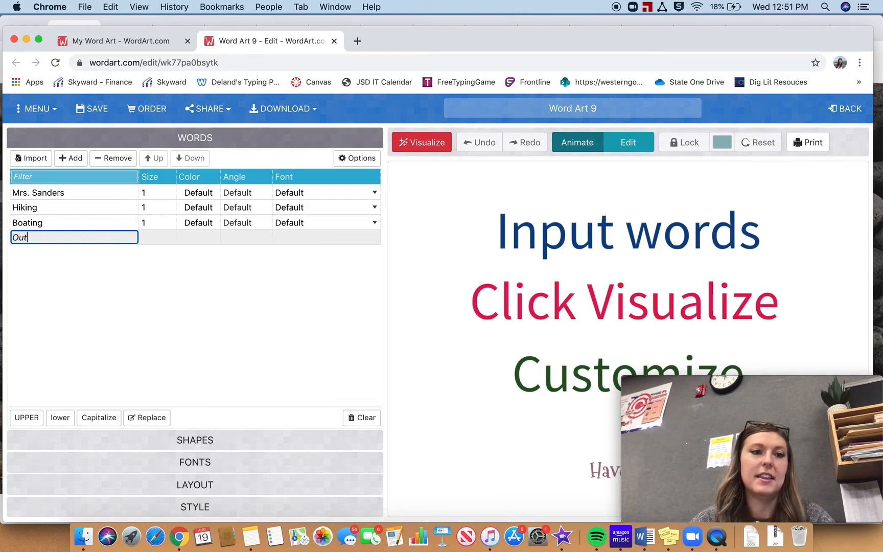
pyautogui.press('Return')
pyautogui.write('Cooking')
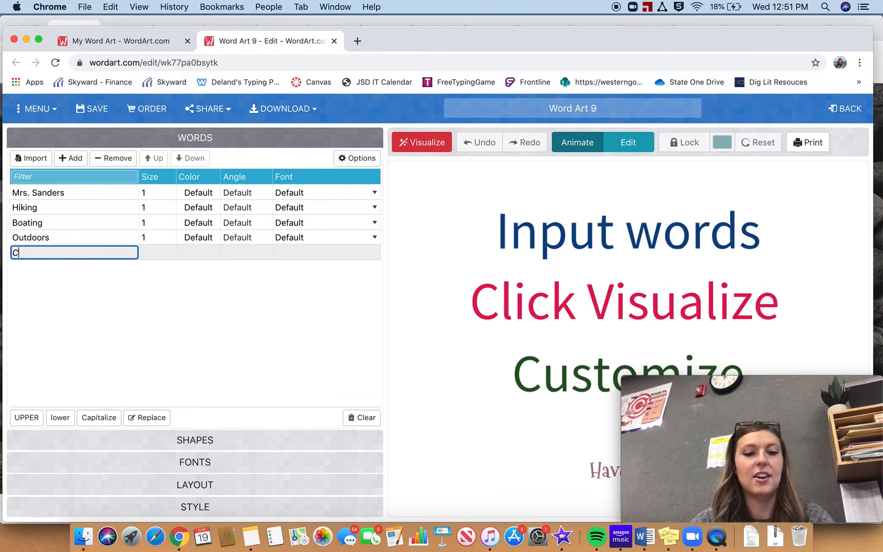
pyautogui.press('Return')
pyautogui.write('Family')
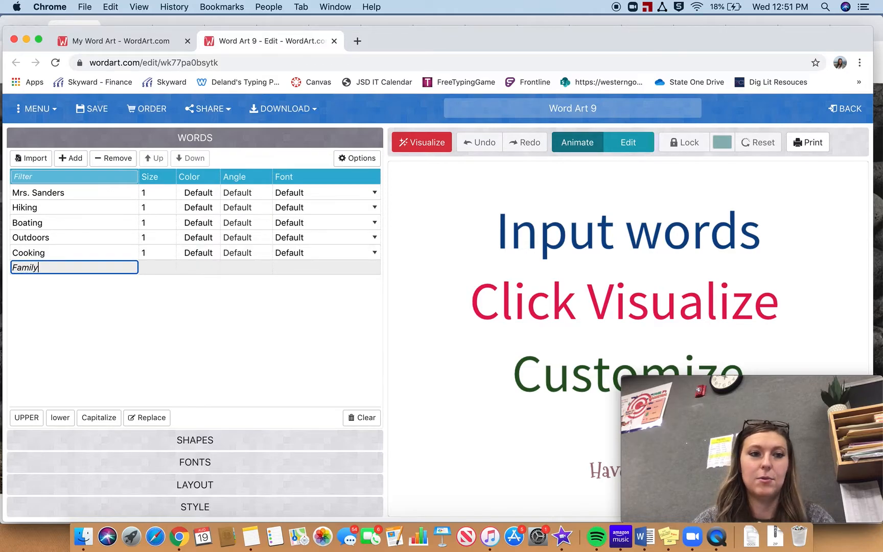
pyautogui.press('Return')
pyautogui.write('Friends')
pyautogui.press('Return')
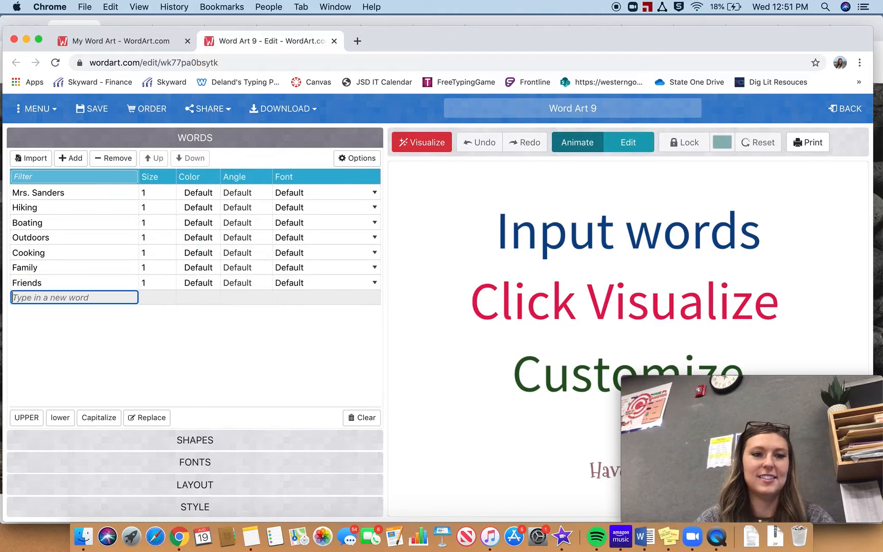
pyautogui.click(411, 146)
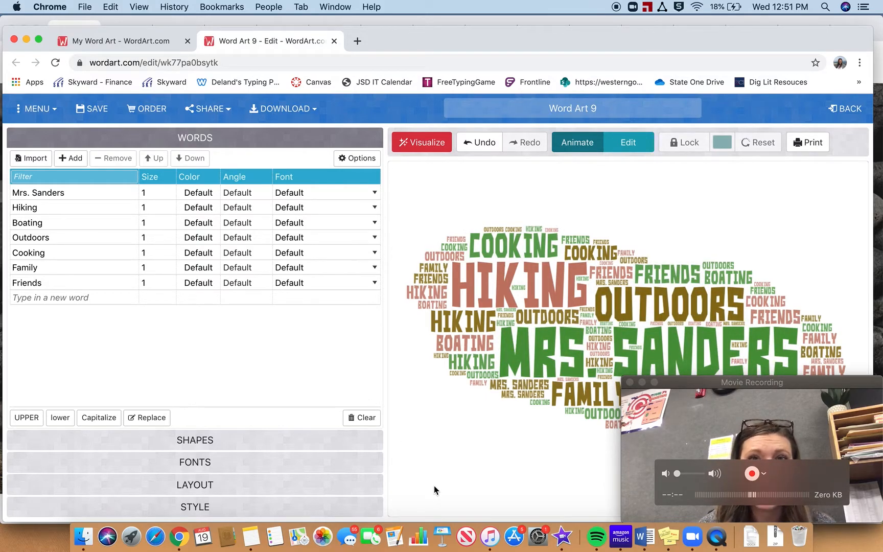
# Step: Change the word cloud's shape to the solid red heart and visualize it again
pyautogui.click(225, 445)
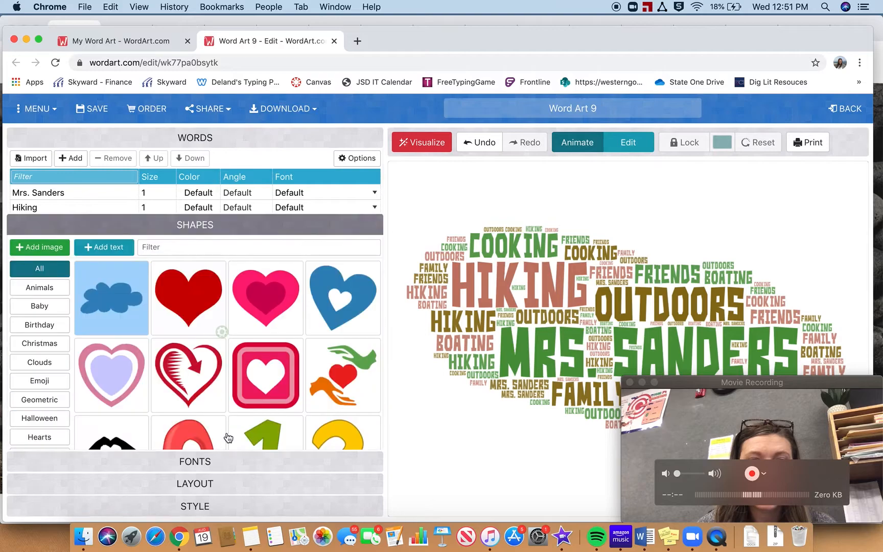
pyautogui.click(190, 227)
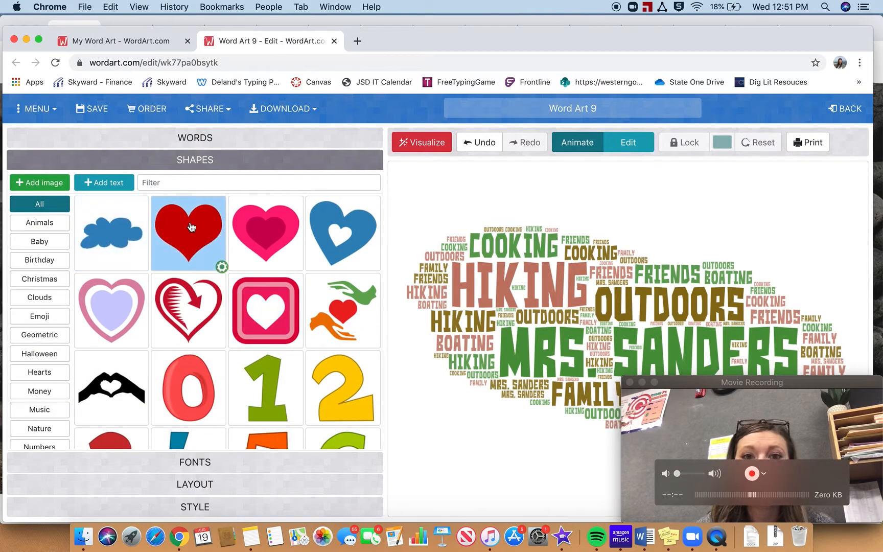
pyautogui.click(423, 148)
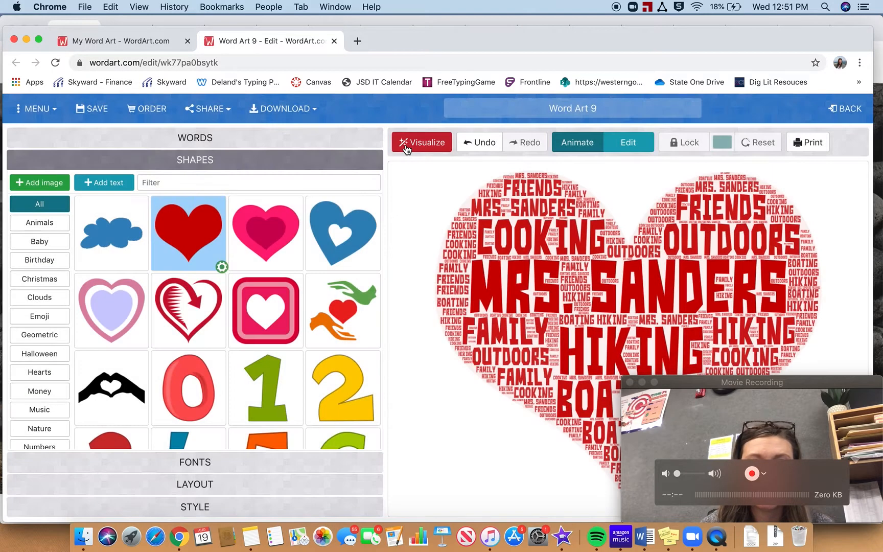
# Step: Apply the Teen Bold font to the word cloud and regenerate the visualization
pyautogui.click(213, 463)
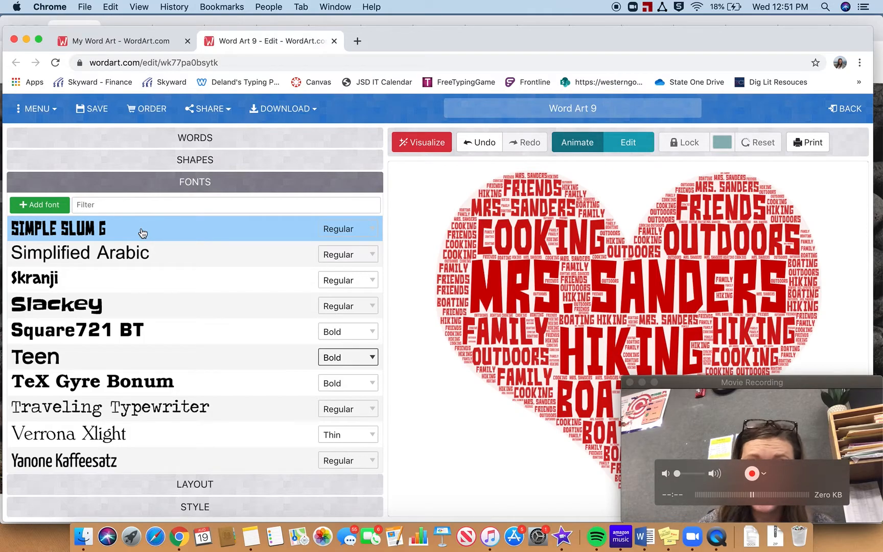
pyautogui.click(127, 357)
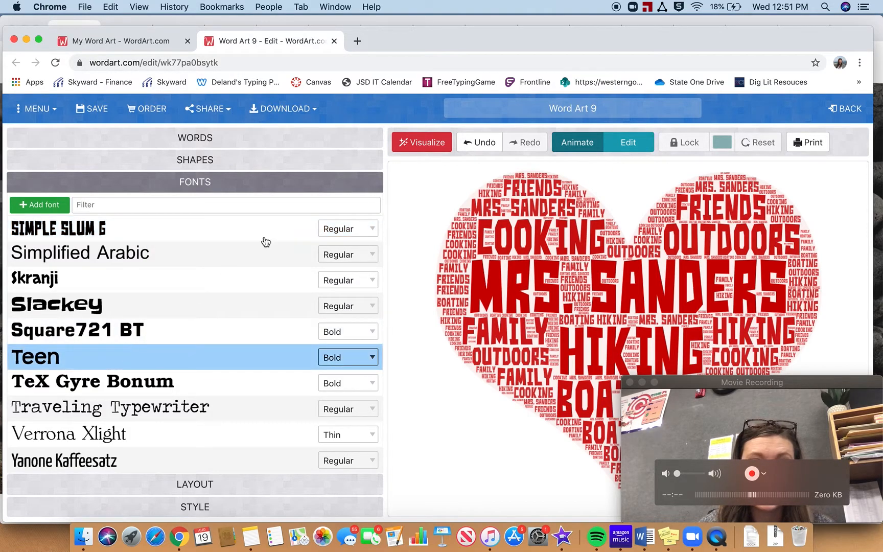
pyautogui.click(421, 141)
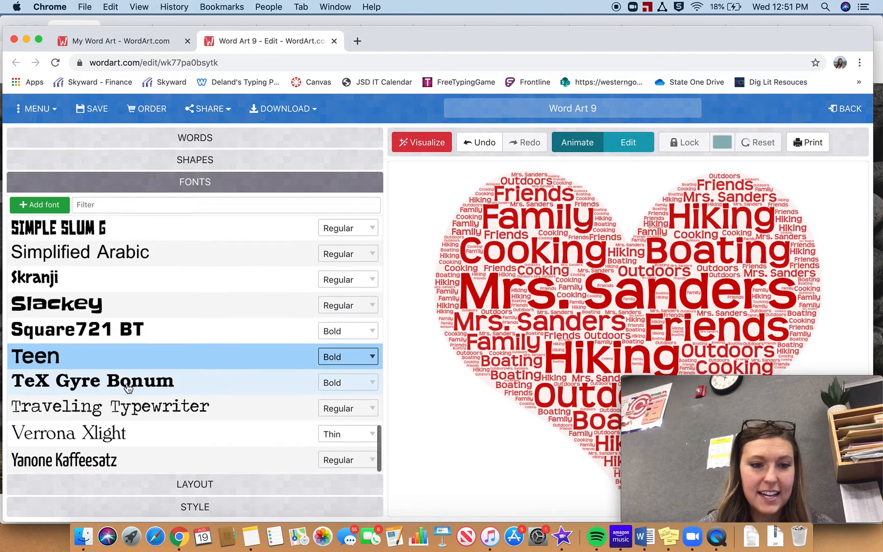
# Step: Set the word layout to the combined horizontal and vertical arrangement and visualize the heart again
pyautogui.click(179, 484)
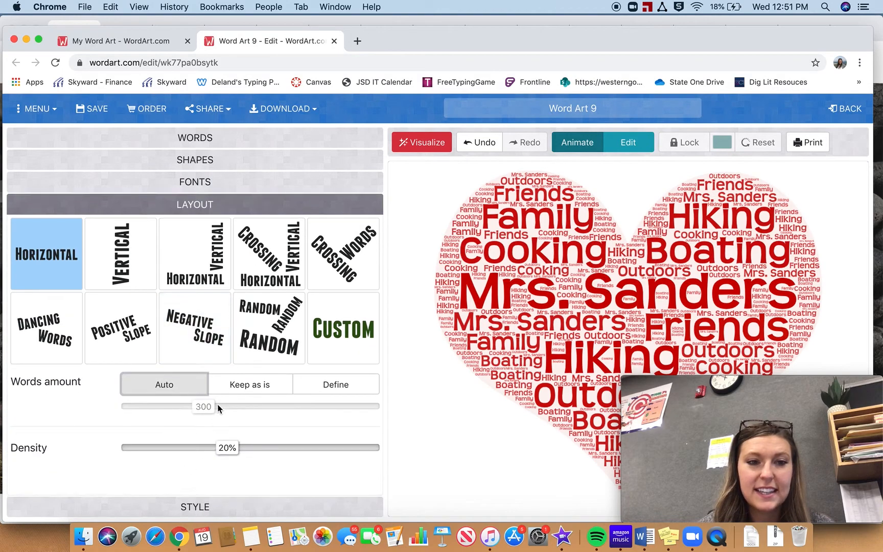
pyautogui.click(137, 271)
pyautogui.click(190, 271)
pyautogui.click(415, 147)
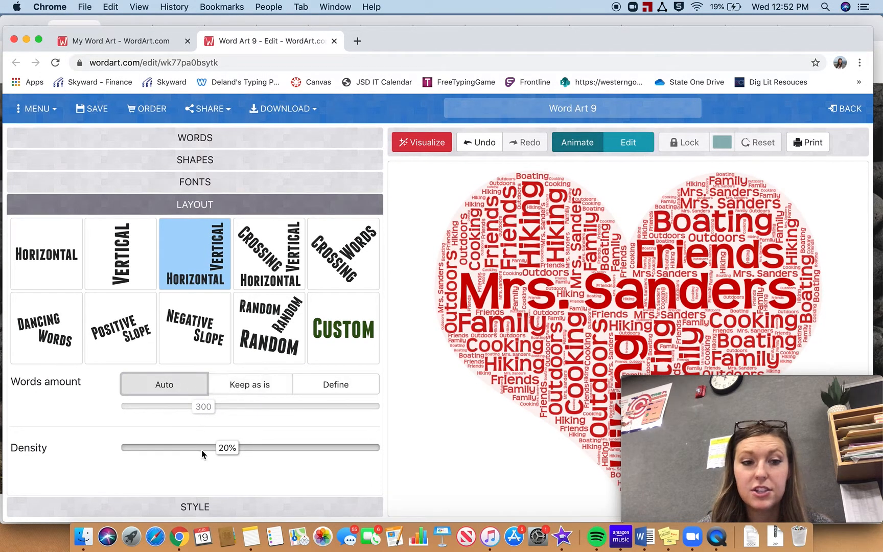
# Step: Set the word art's background color to yellow, #FFFF00
pyautogui.click(249, 506)
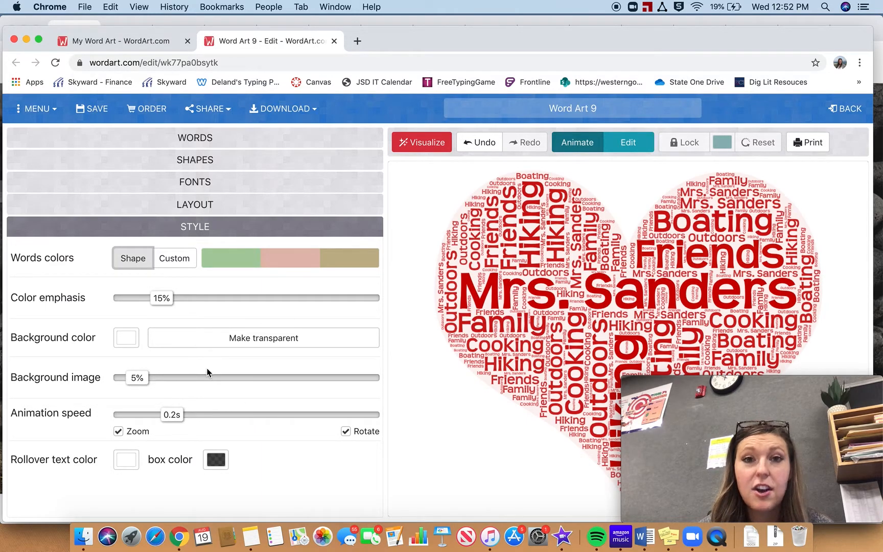
pyautogui.click(127, 337)
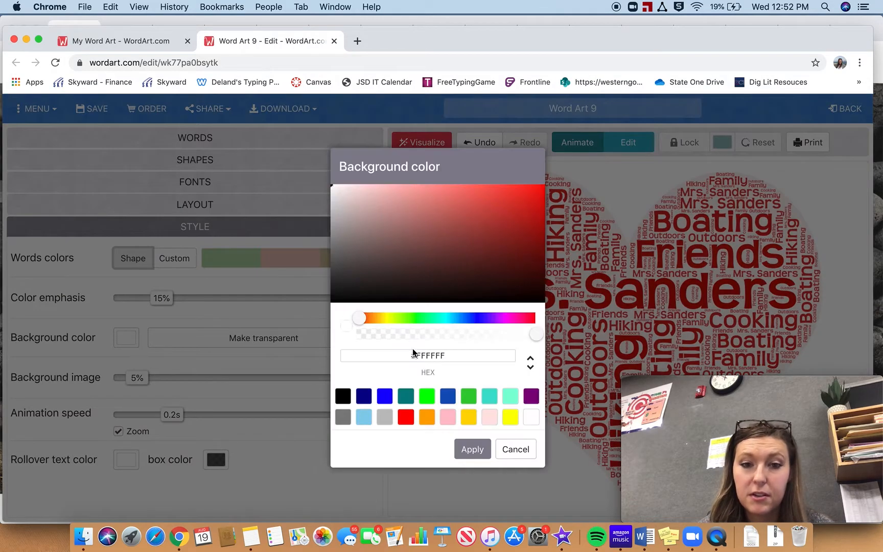
pyautogui.click(510, 418)
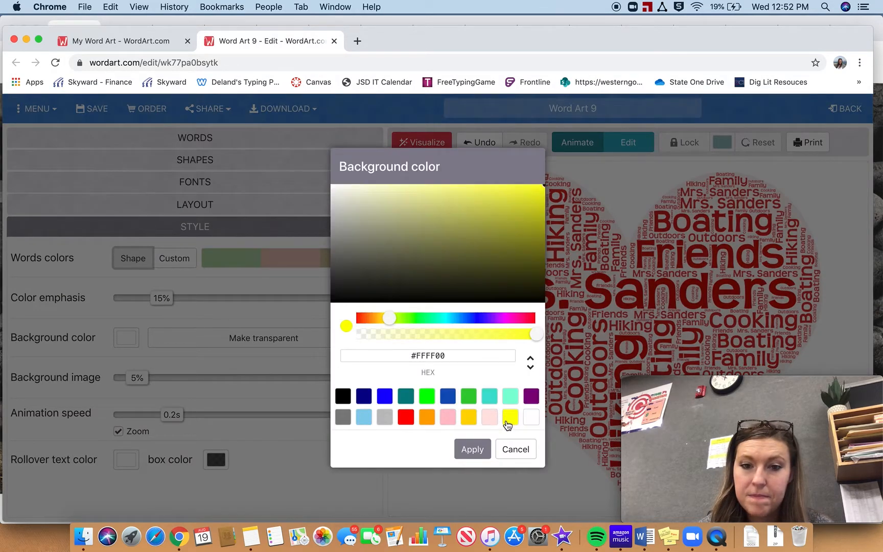
pyautogui.click(473, 449)
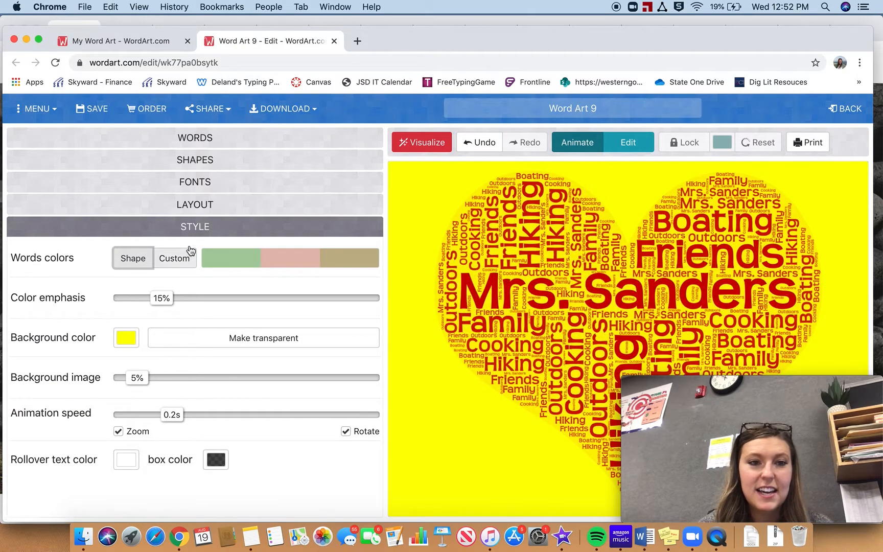
pyautogui.scroll(-1, 250, 414)
pyautogui.scroll(1, 251, 414)
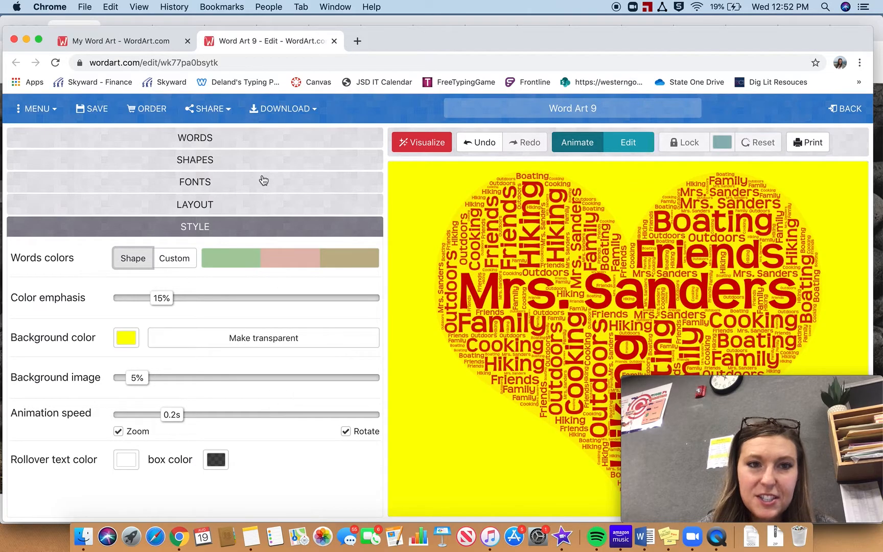
# Step: Make the word art public and copy its share link to the clipboard
pyautogui.click(205, 114)
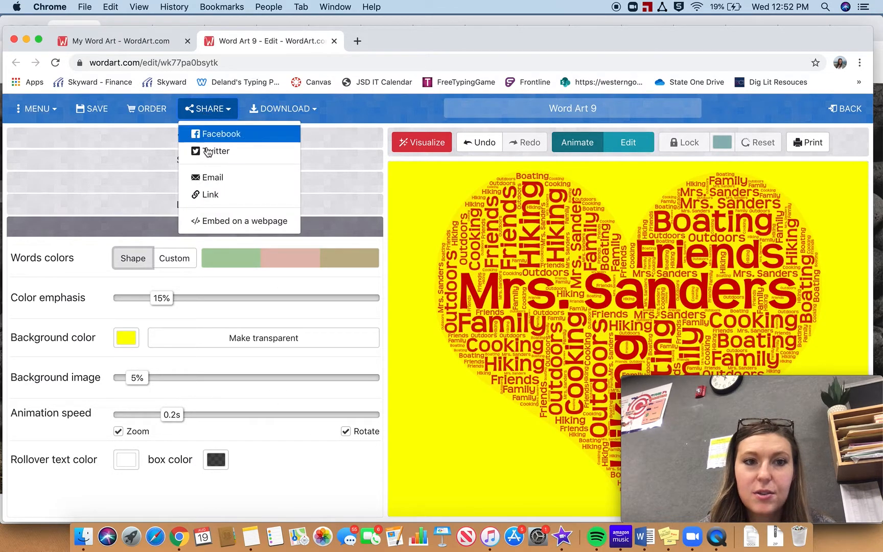
pyautogui.click(210, 194)
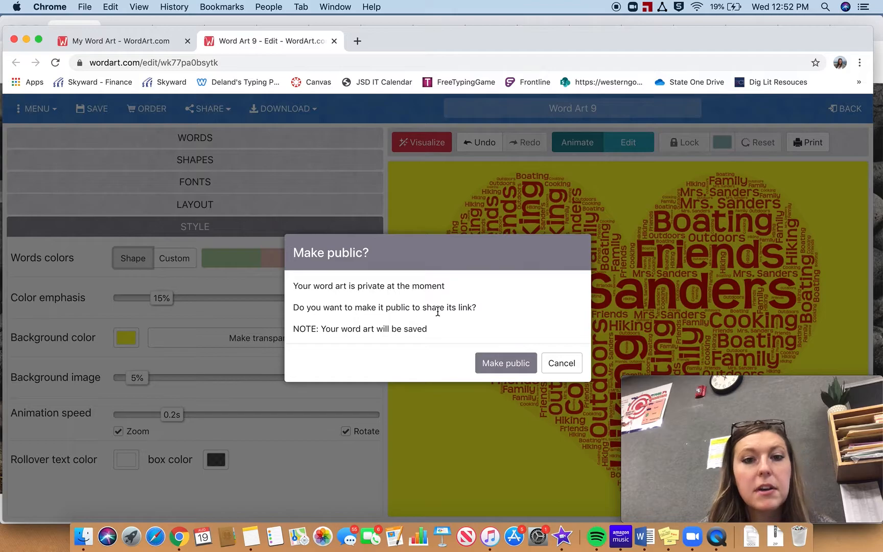
pyautogui.click(494, 364)
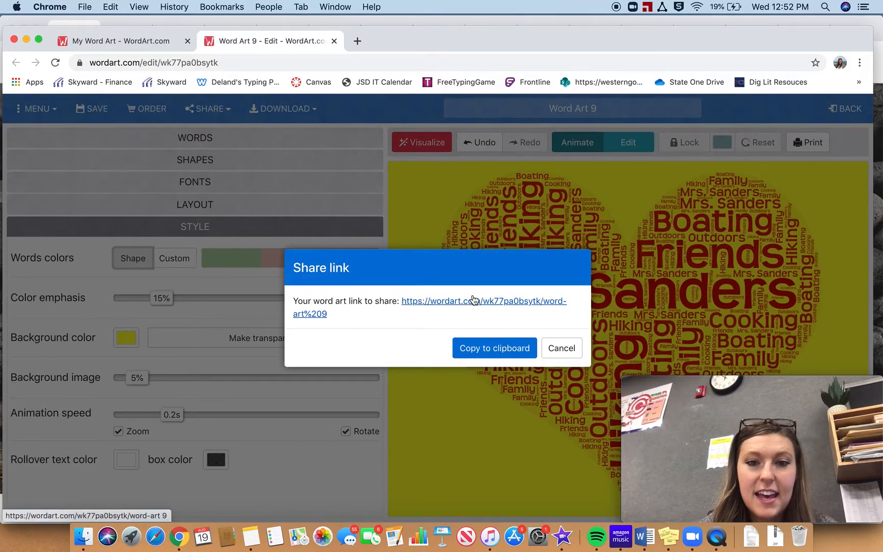
pyautogui.click(486, 349)
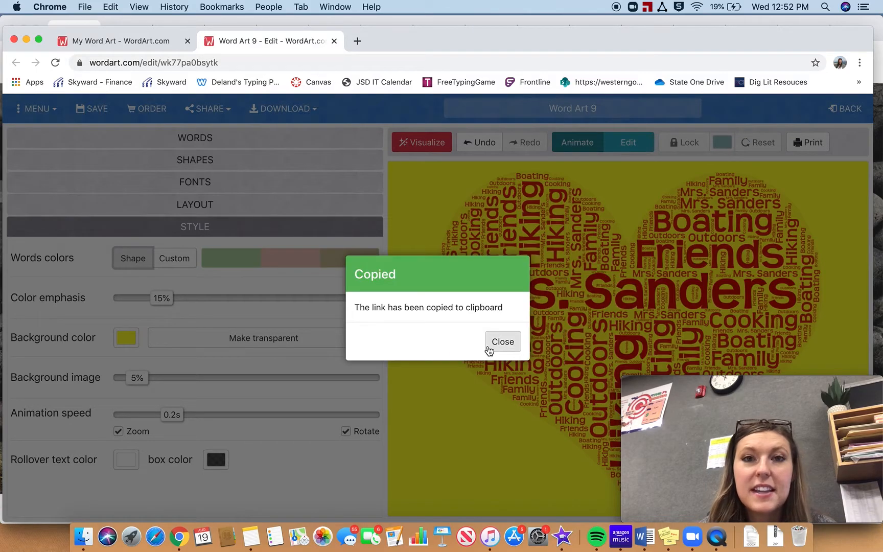